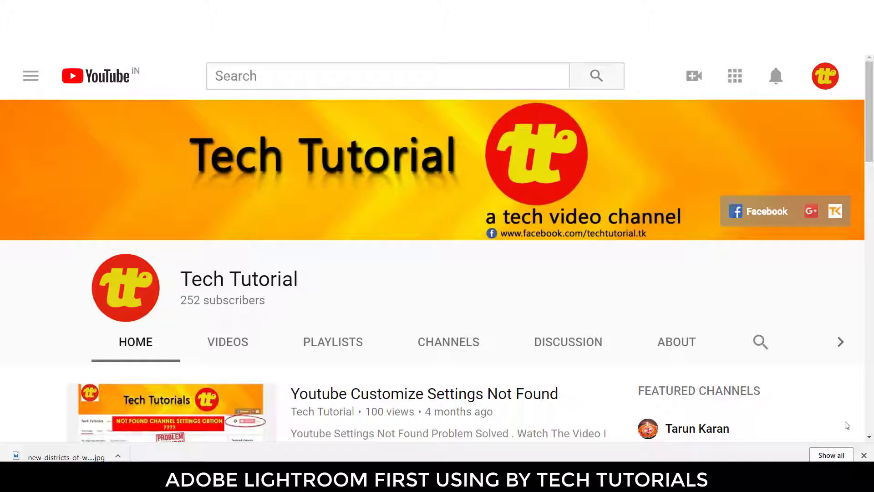
Dismiss Chrome's finished-download notice and bring up the Windows Start menu app list
{"action": "left_click", "coordinate": [864, 456]}
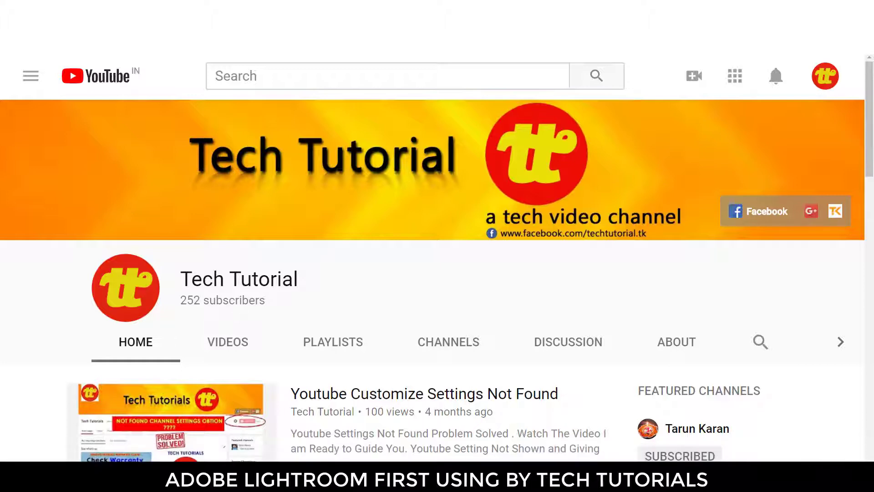
{"action": "key", "text": "super"}
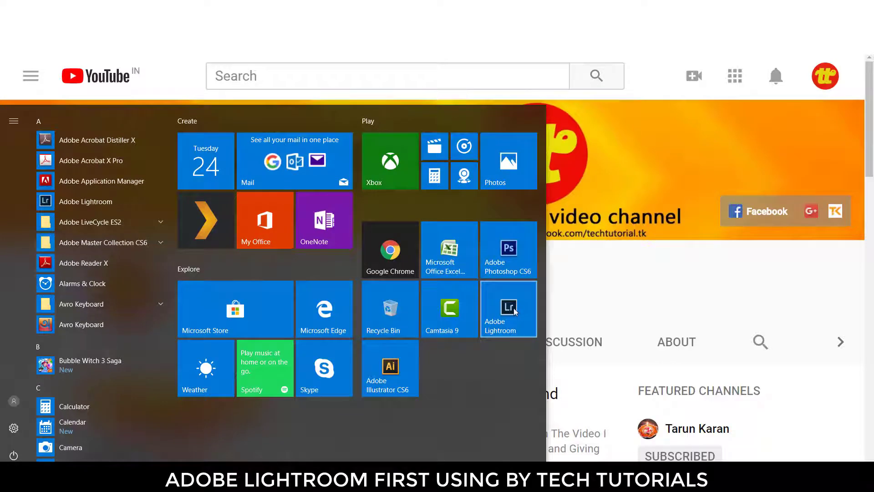
Launch Adobe Lightroom and dismiss the 'Take Your Lightroom Everywhere' welcome dialog with Continue
{"action": "left_click", "coordinate": [515, 308]}
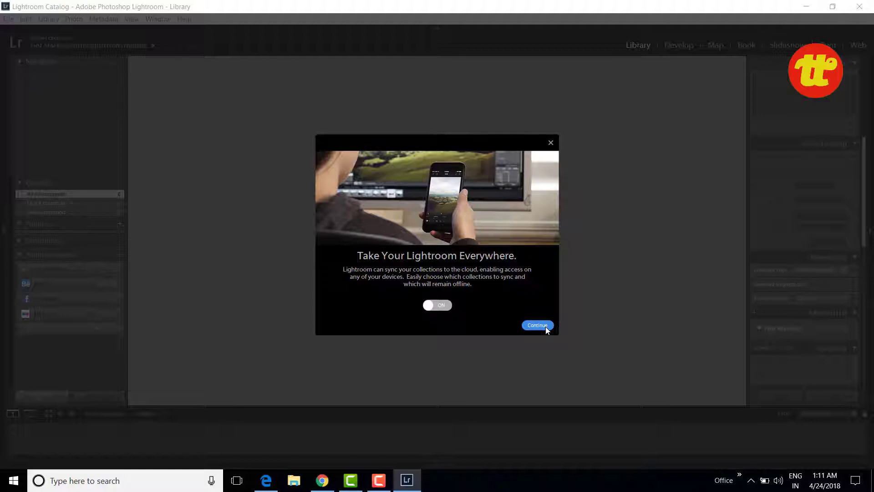
{"action": "left_click", "coordinate": [546, 326]}
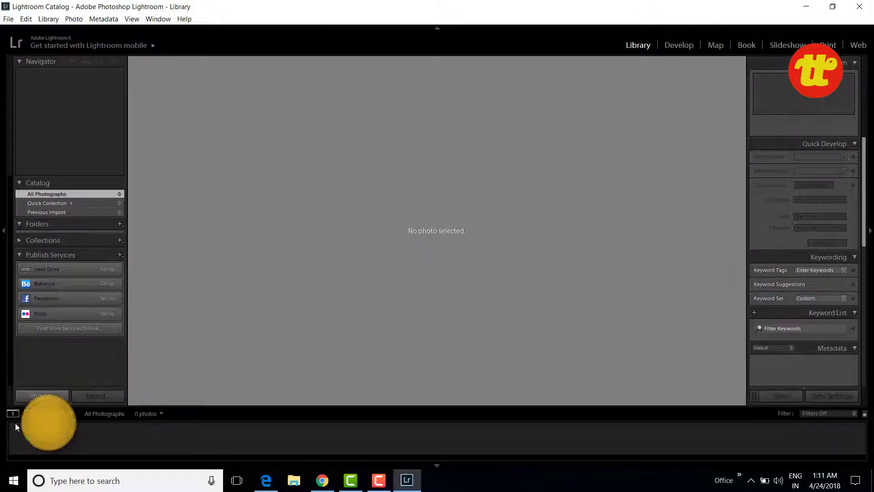
Open the Import window from the Library module
{"action": "left_click", "coordinate": [42, 396]}
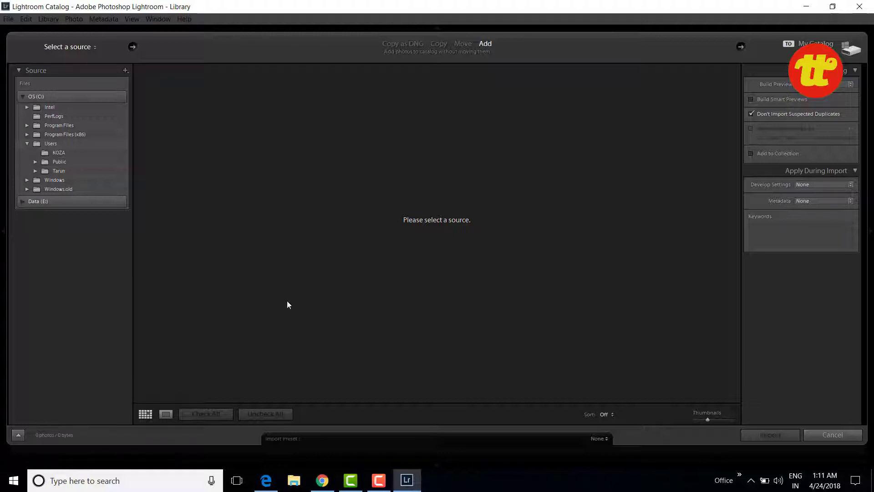
{"action": "left_click", "coordinate": [295, 483]}
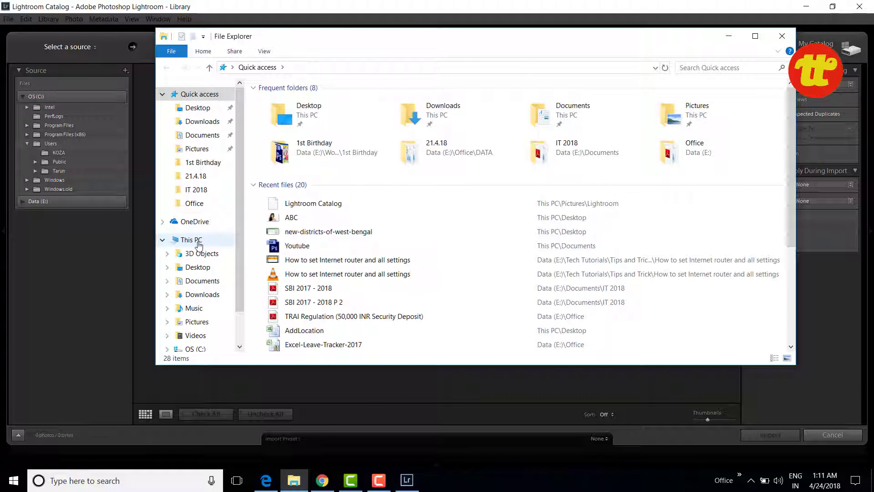
{"action": "left_click", "coordinate": [199, 324]}
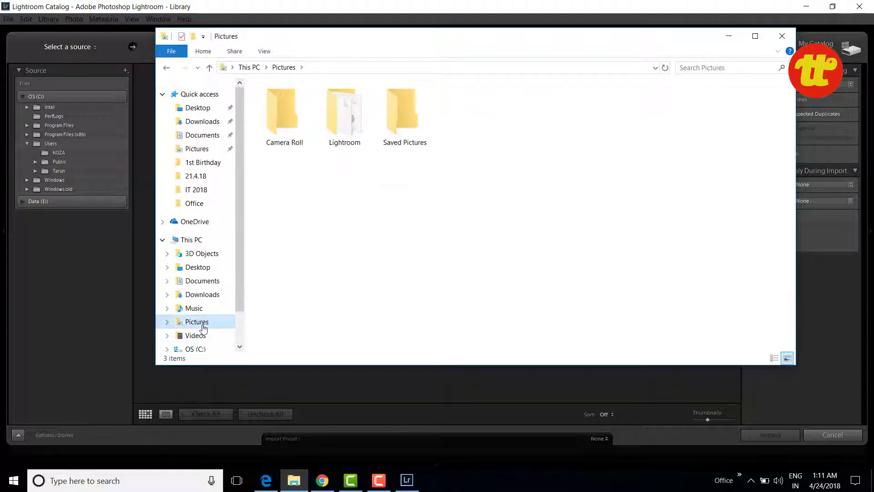
{"action": "double_click", "coordinate": [343, 128]}
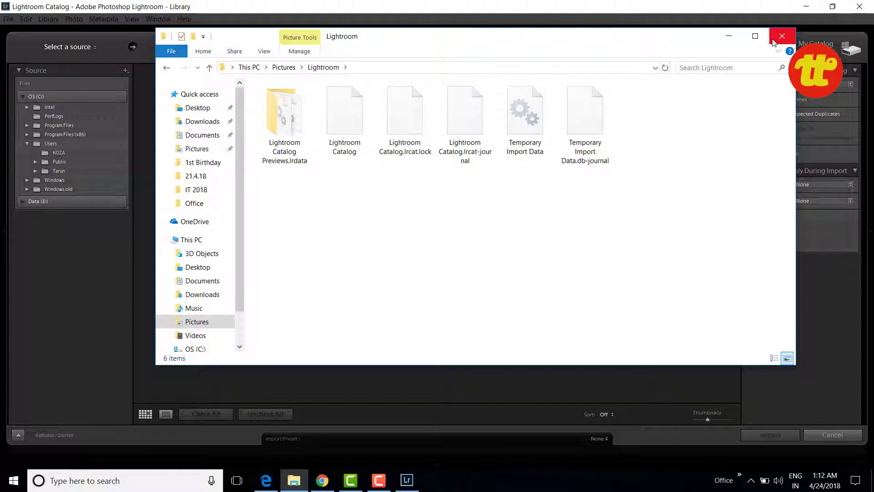
{"action": "left_click_drag", "start_coordinate": [670, 122], "coordinate": [236, 223]}
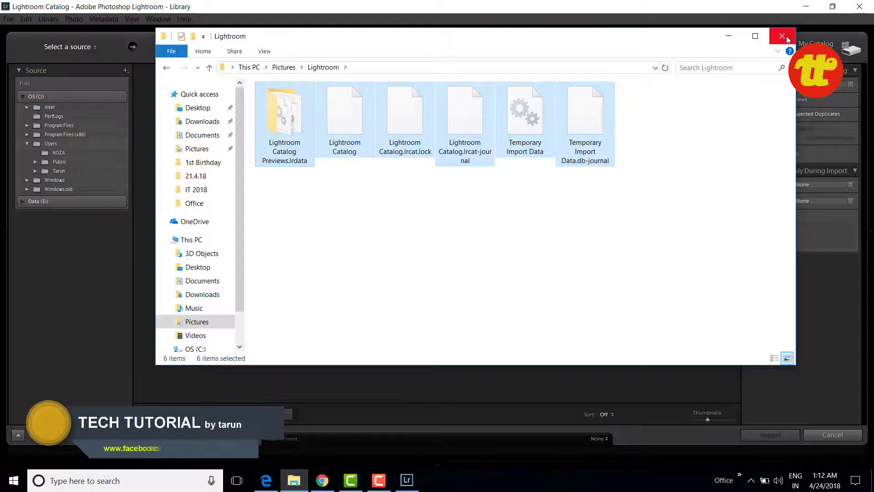
{"action": "left_click", "coordinate": [782, 37]}
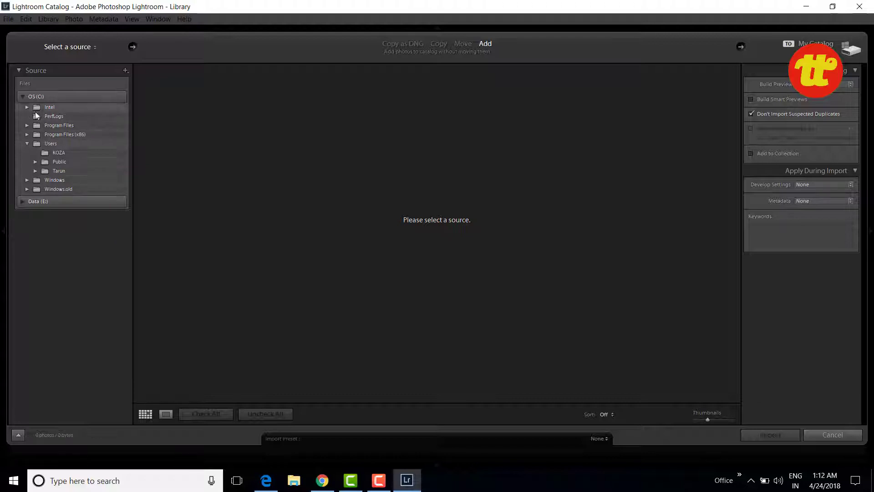
Import the photos from the Photo folder on Data (E:), previewing 1.jpg first
{"action": "left_click", "coordinate": [23, 202]}
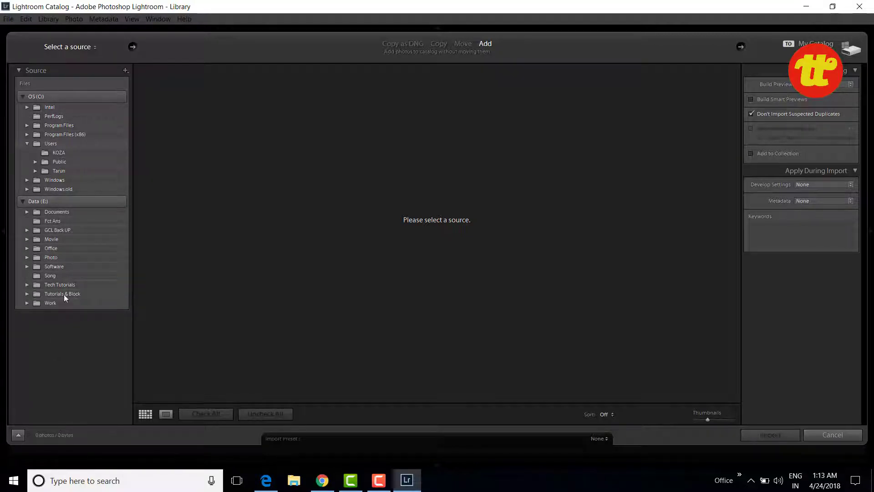
{"action": "left_click", "coordinate": [51, 258]}
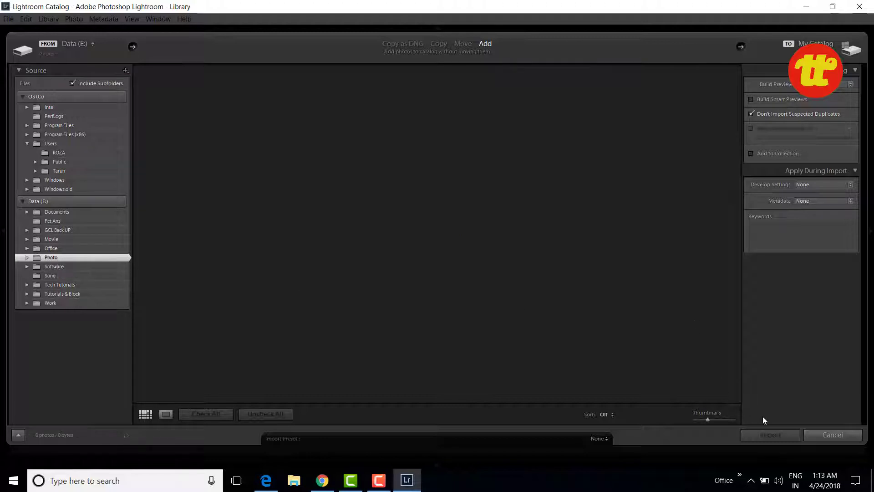
{"action": "left_click", "coordinate": [26, 257]}
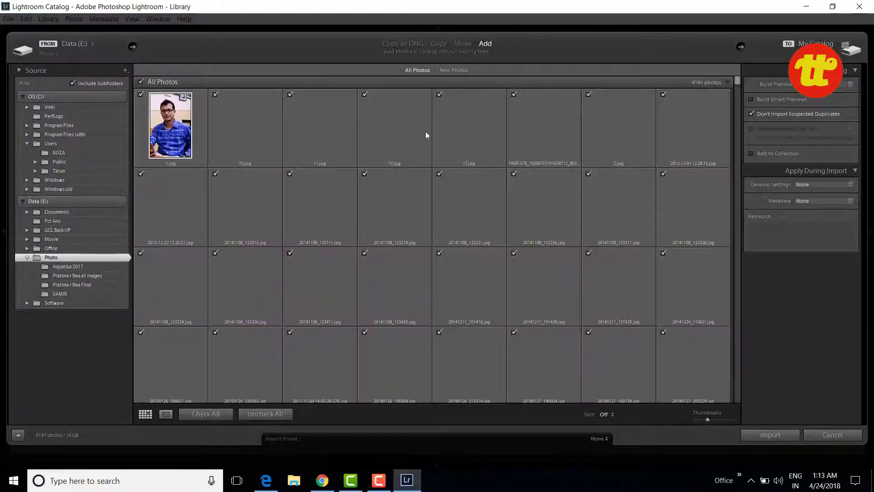
{"action": "double_click", "coordinate": [190, 142]}
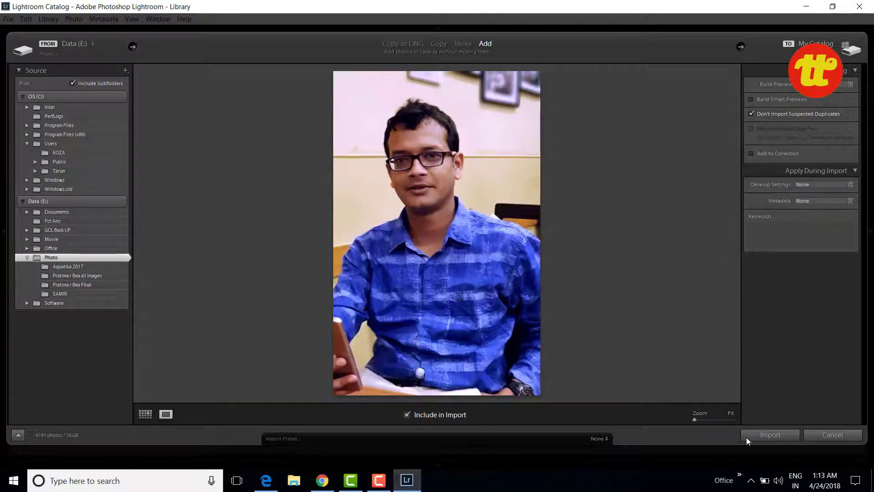
{"action": "left_click", "coordinate": [754, 433]}
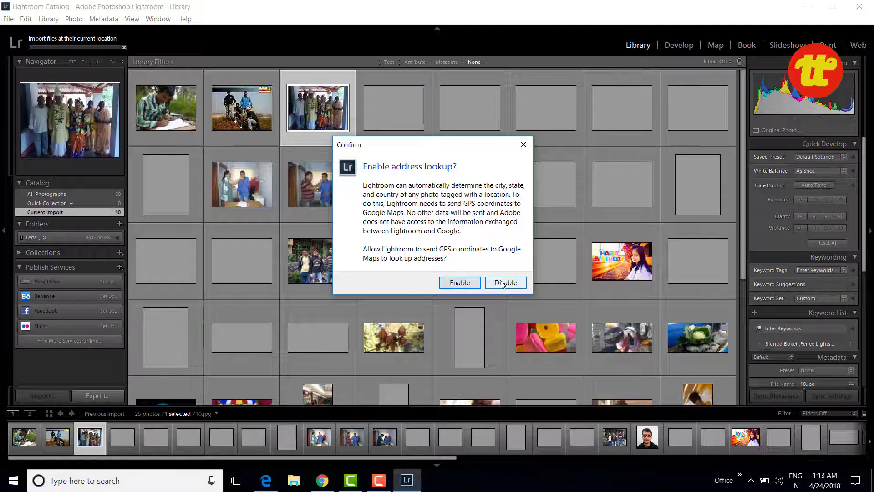
Disable address lookup and open the Happy Birthday photo in Loupe view
{"action": "left_click", "coordinate": [459, 285]}
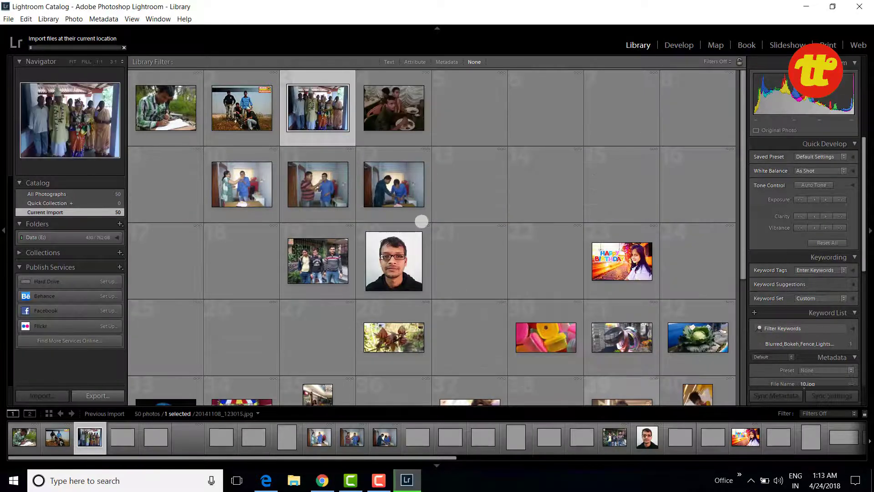
{"action": "left_click", "coordinate": [117, 39]}
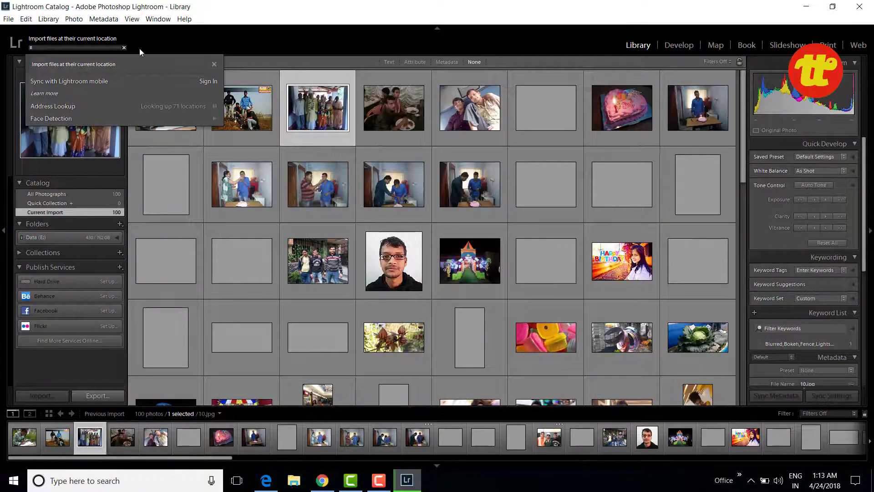
{"action": "left_click", "coordinate": [750, 438]}
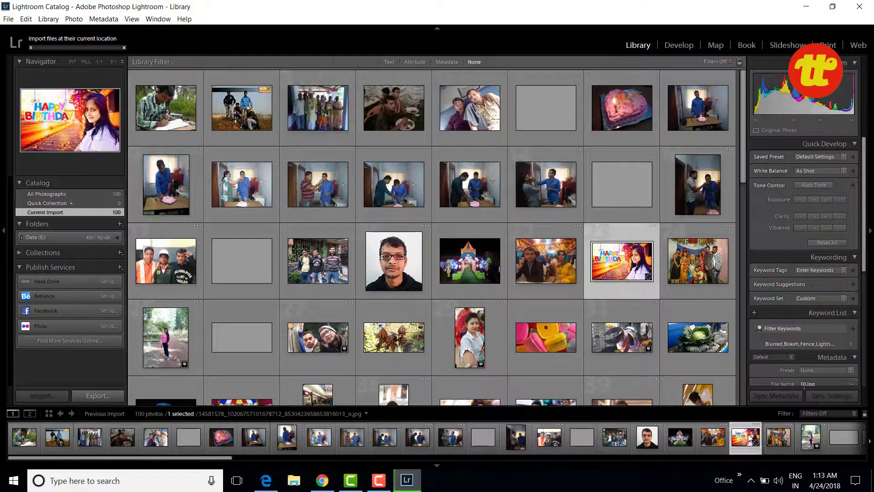
{"action": "double_click", "coordinate": [751, 438]}
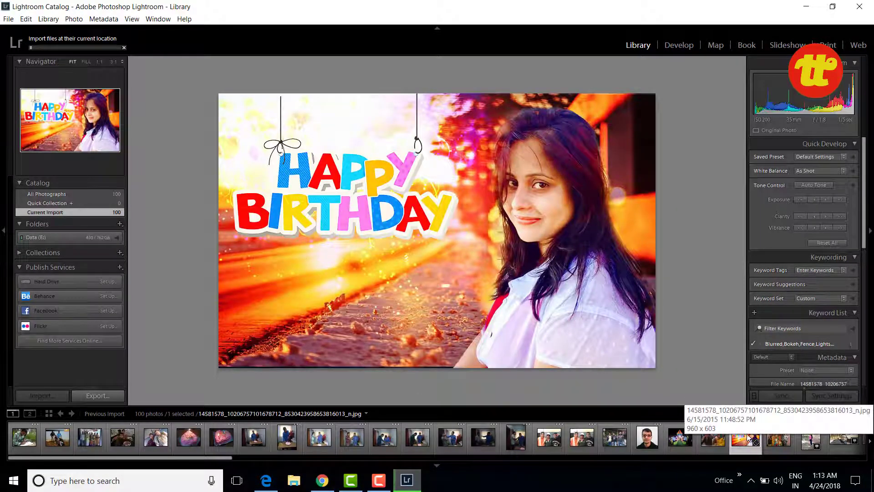
In Develop, cool Temp fully, raise Blacks, and set Sharpening Amount to 145
{"action": "left_click", "coordinate": [680, 47]}
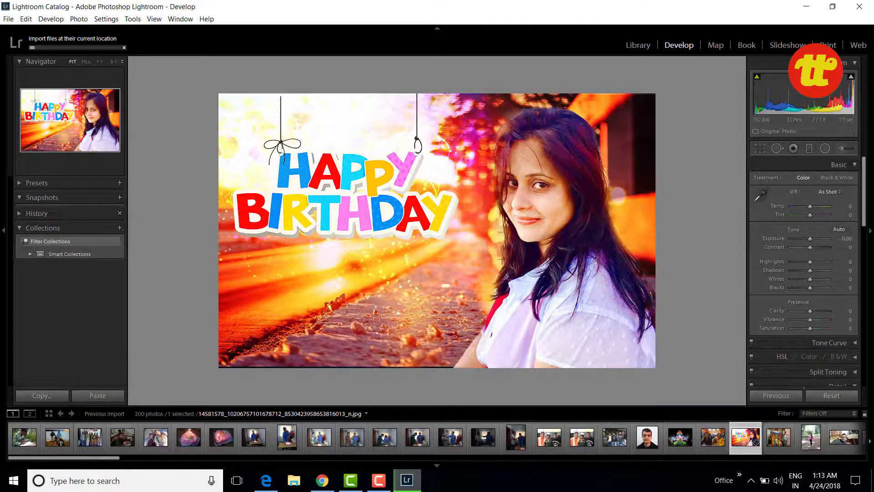
{"action": "mouse_move", "coordinate": [813, 205]}
{"action": "left_mouse_down"}
{"action": "mouse_move", "coordinate": [794, 210]}
{"action": "mouse_move", "coordinate": [801, 225]}
{"action": "mouse_move", "coordinate": [818, 207]}
{"action": "mouse_move", "coordinate": [804, 212]}
{"action": "mouse_move", "coordinate": [829, 239]}
{"action": "mouse_move", "coordinate": [803, 245]}
{"action": "mouse_move", "coordinate": [825, 262]}
{"action": "mouse_move", "coordinate": [807, 271]}
{"action": "mouse_move", "coordinate": [828, 280]}
{"action": "mouse_move", "coordinate": [798, 291]}
{"action": "mouse_move", "coordinate": [819, 291]}
{"action": "left_mouse_up"}
{"action": "mouse_move", "coordinate": [802, 294]}
{"action": "left_mouse_down"}
{"action": "mouse_move", "coordinate": [814, 290]}
{"action": "mouse_move", "coordinate": [812, 313]}
{"action": "mouse_move", "coordinate": [833, 322]}
{"action": "mouse_move", "coordinate": [812, 324]}
{"action": "left_mouse_up"}
{"action": "scroll", "coordinate": [810, 336], "scroll_direction": "down", "scroll_amount": 4}
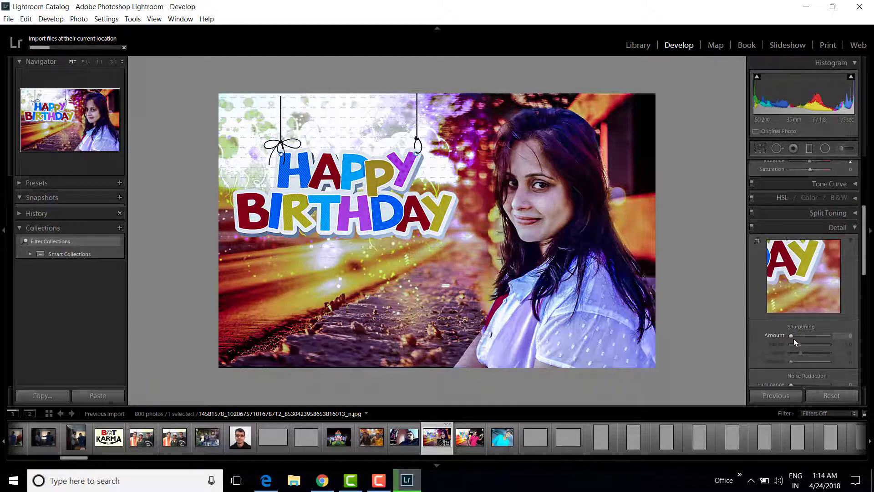
{"action": "mouse_move", "coordinate": [792, 335]}
{"action": "left_mouse_down"}
{"action": "mouse_move", "coordinate": [829, 337]}
{"action": "mouse_move", "coordinate": [787, 340]}
{"action": "left_mouse_up"}
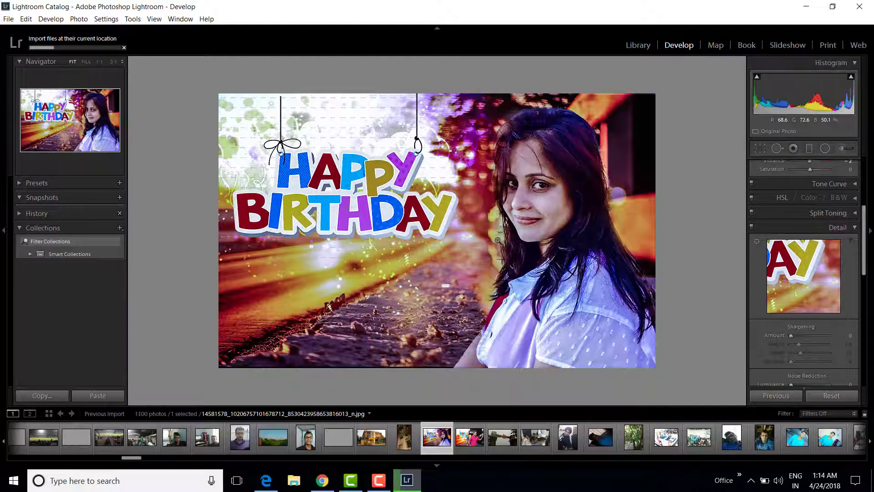
{"action": "left_click", "coordinate": [378, 480]}
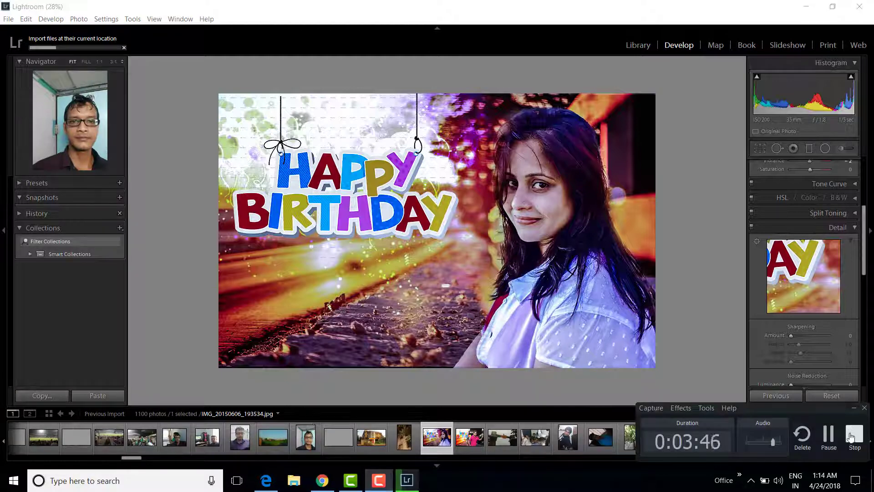